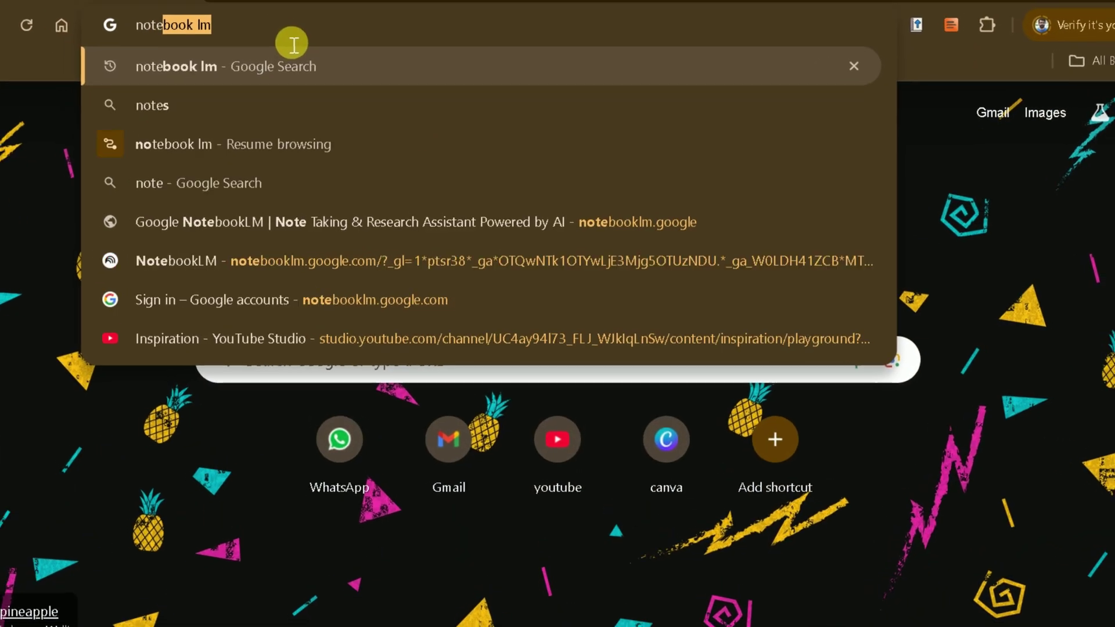
- Go from the Chrome suggestion into the NotebookLM app and create a new notebook
{"action": "left_click", "coordinate": [174, 222]}
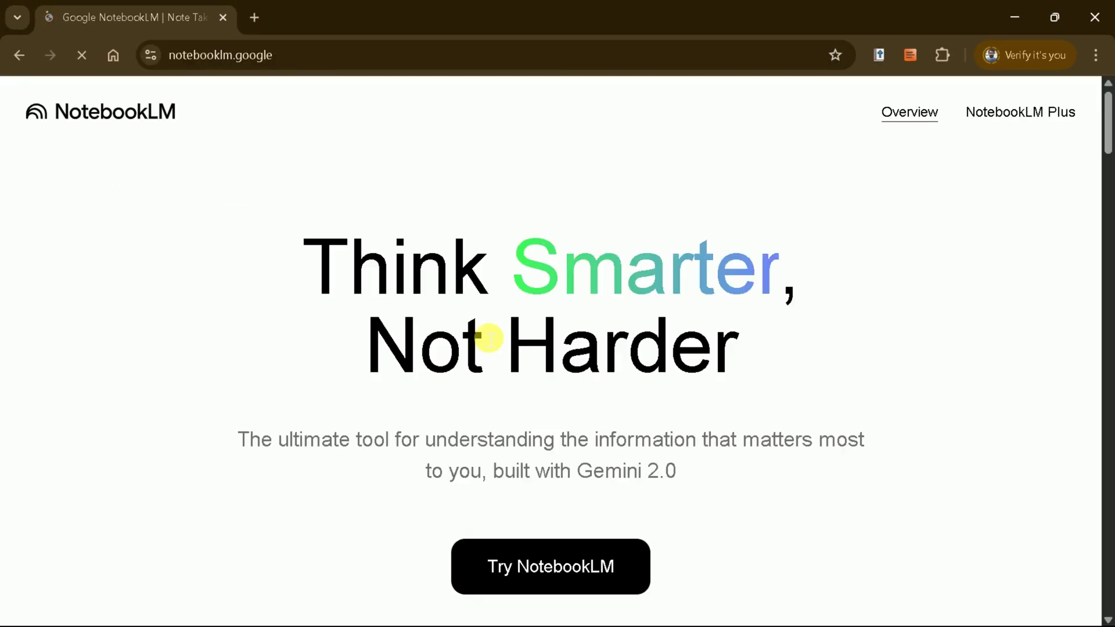
{"action": "left_click", "coordinate": [568, 565]}
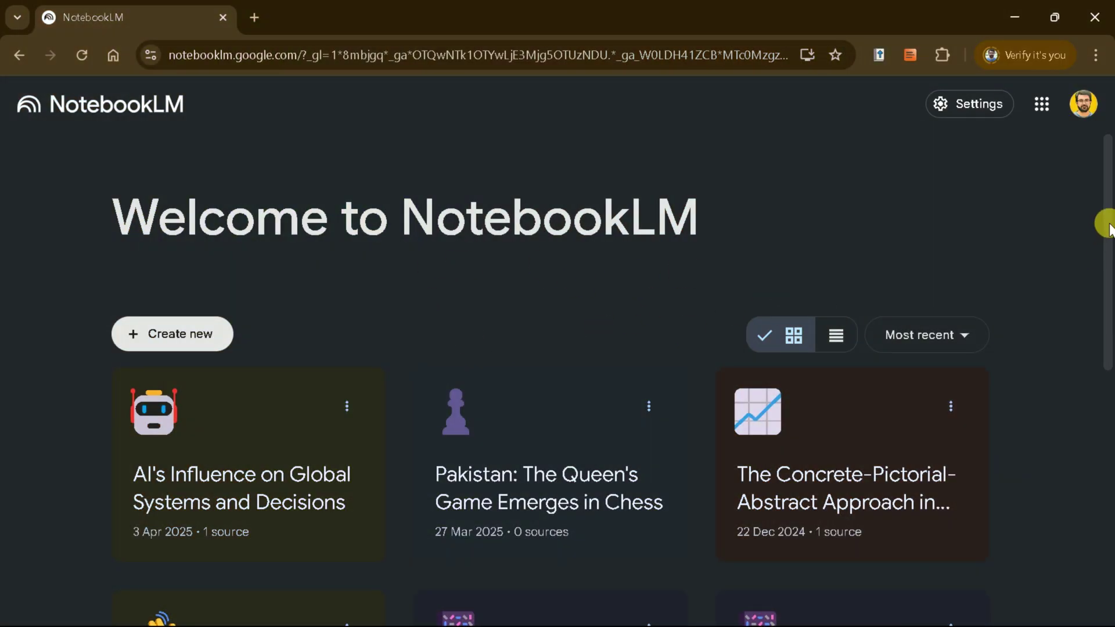
{"action": "mouse_move", "coordinate": [1108, 225]}
{"action": "left_mouse_down"}
{"action": "mouse_move", "coordinate": [1110, 441]}
{"action": "mouse_move", "coordinate": [1109, 208]}
{"action": "left_mouse_up"}
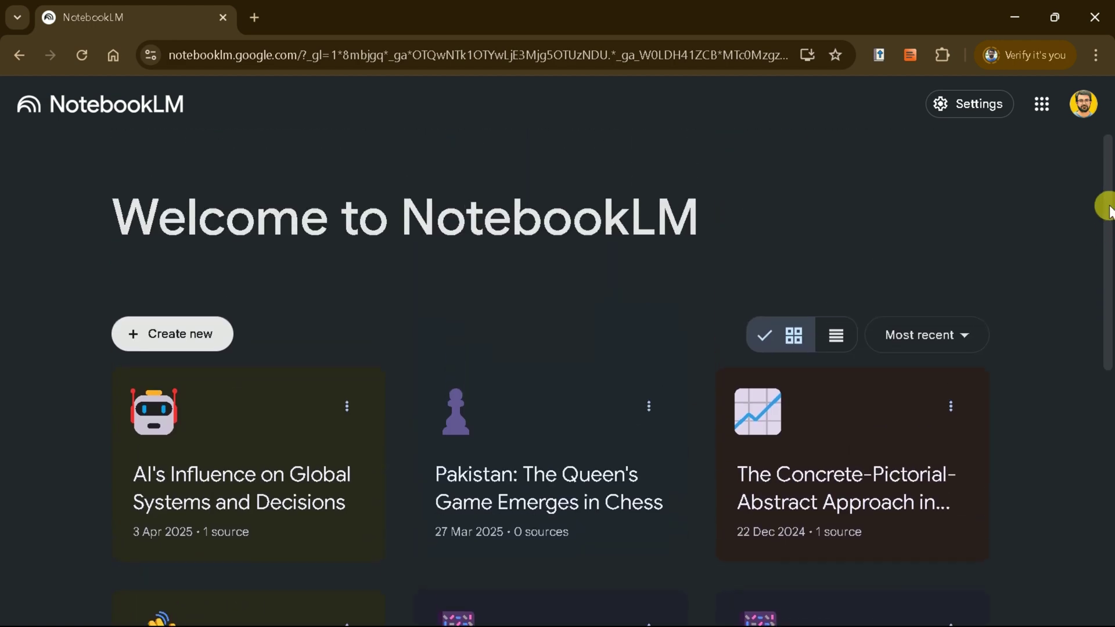
{"action": "left_click", "coordinate": [177, 335]}
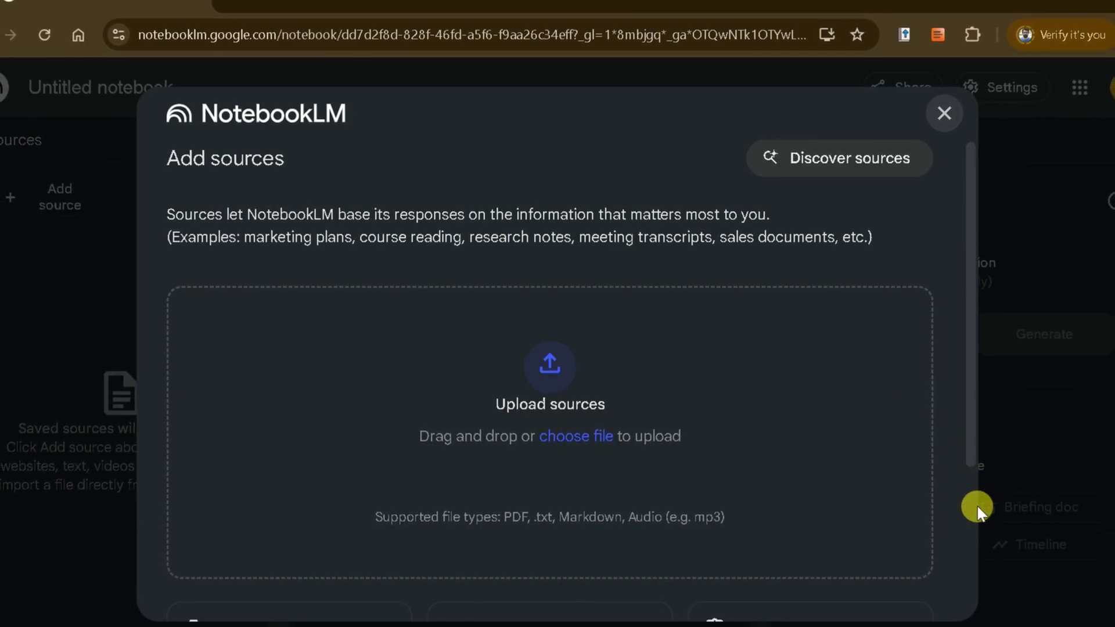
- Look over the Add sources options and choose to upload a file from the computer
{"action": "scroll", "coordinate": [977, 509], "scroll_direction": "down", "scroll_amount": 4}
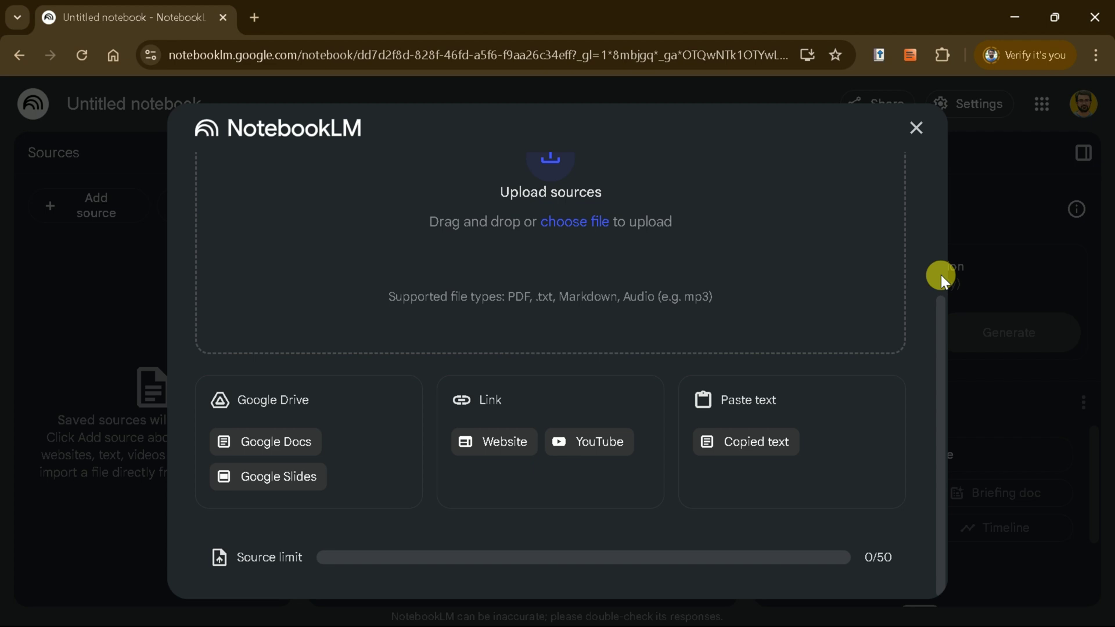
{"action": "scroll", "coordinate": [941, 273], "scroll_direction": "up", "scroll_amount": 4}
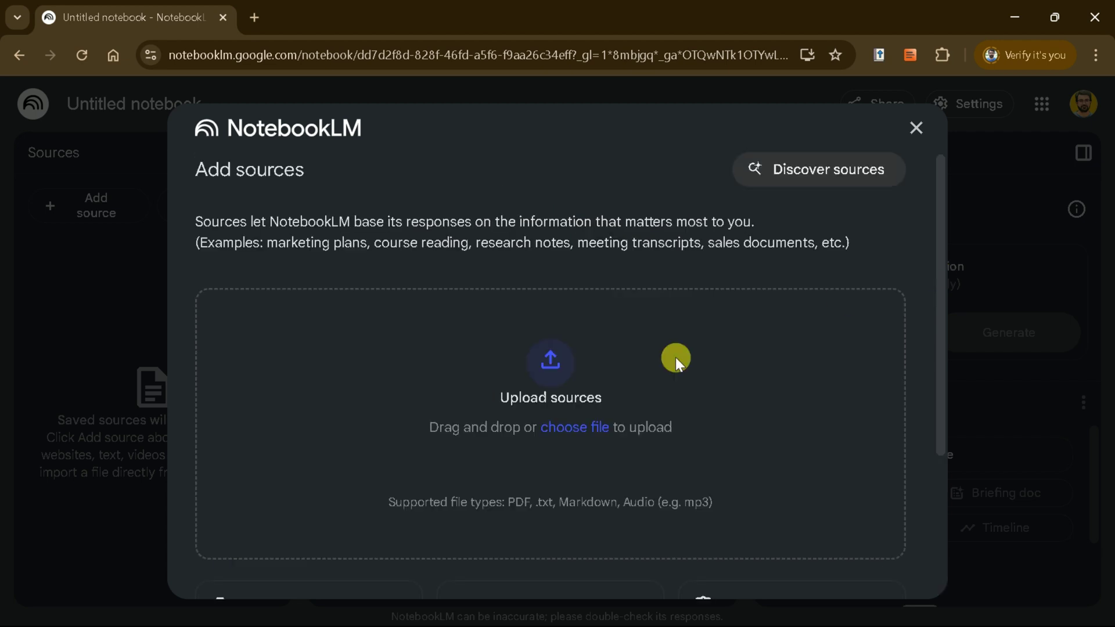
{"action": "left_click", "coordinate": [575, 430]}
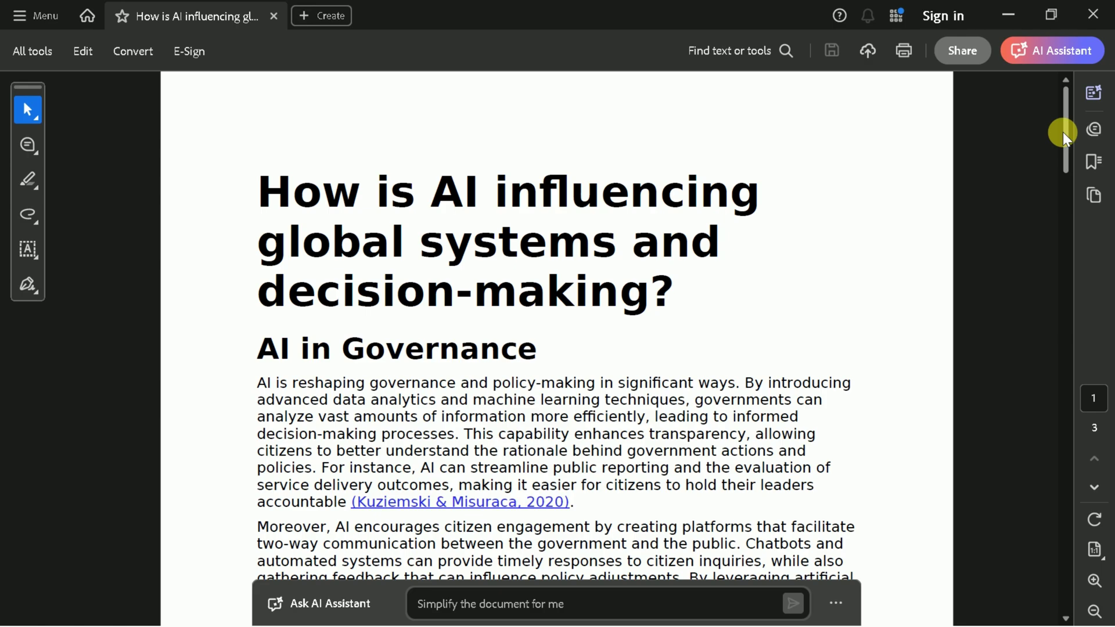
- Preview the AI global systems PDF, then upload it as the notebook's source
{"action": "left_click_drag", "start_coordinate": [1065, 143], "coordinate": [1058, 263]}
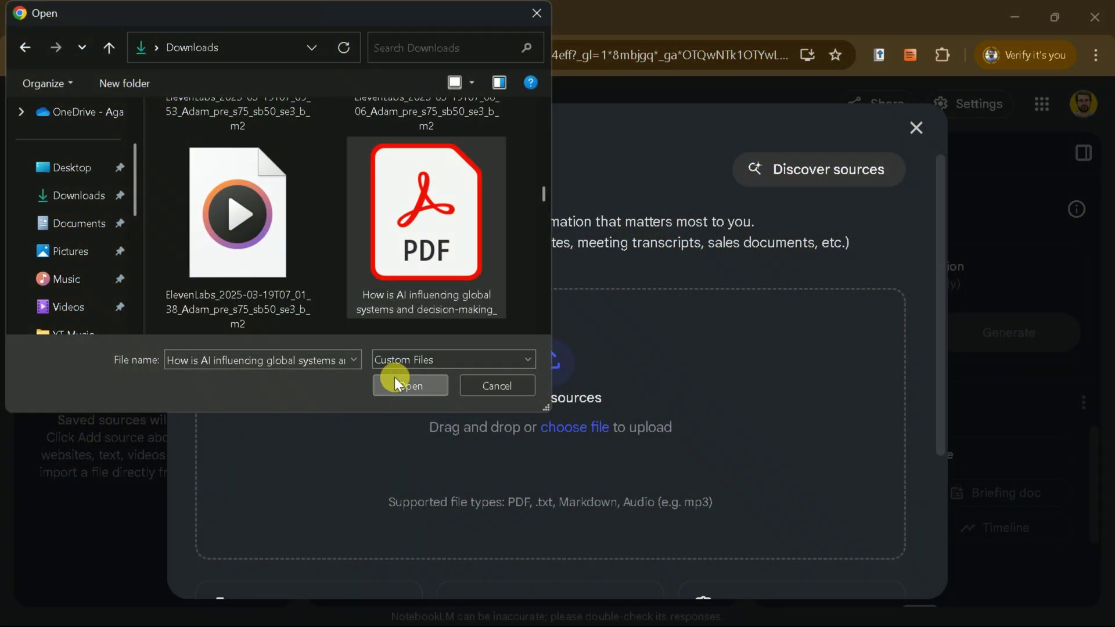
{"action": "left_click", "coordinate": [396, 379]}
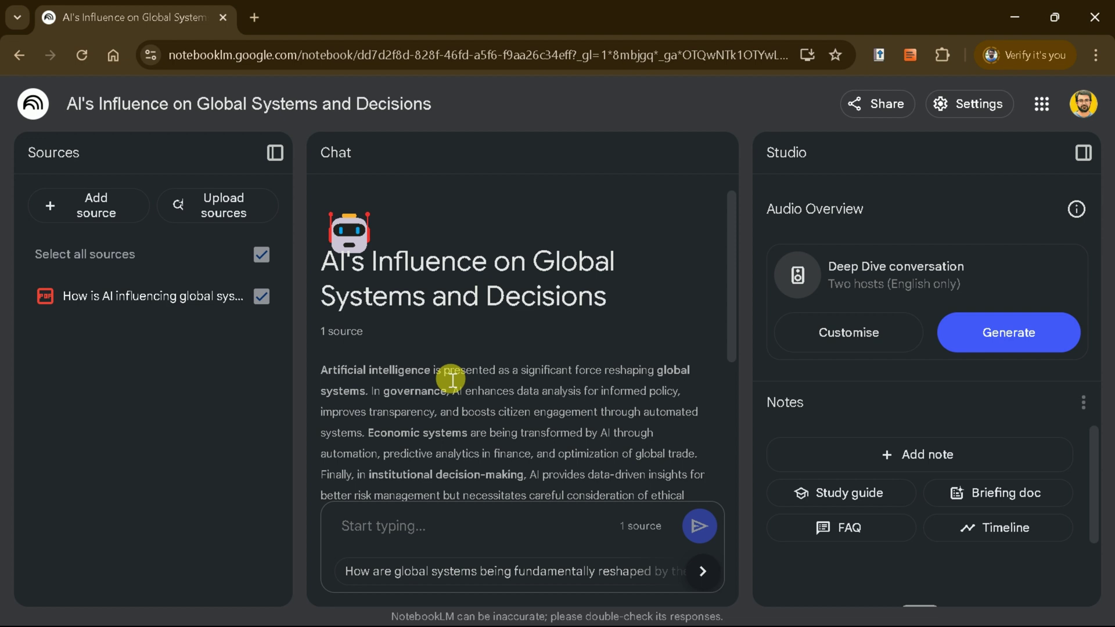
- Generate the 'AI: Global Systems and Decision-Making' mind map from the source and open it
{"action": "mouse_move", "coordinate": [730, 344]}
{"action": "left_mouse_down"}
{"action": "mouse_move", "coordinate": [720, 488]}
{"action": "mouse_move", "coordinate": [717, 353]}
{"action": "left_mouse_up"}
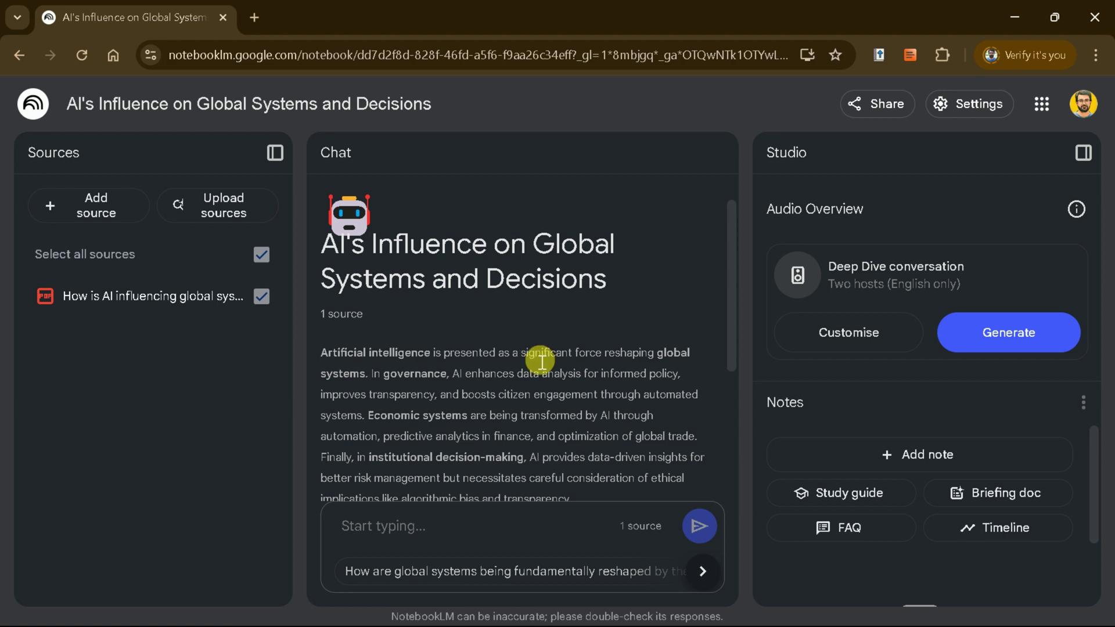
{"action": "left_click_drag", "start_coordinate": [737, 284], "coordinate": [714, 261]}
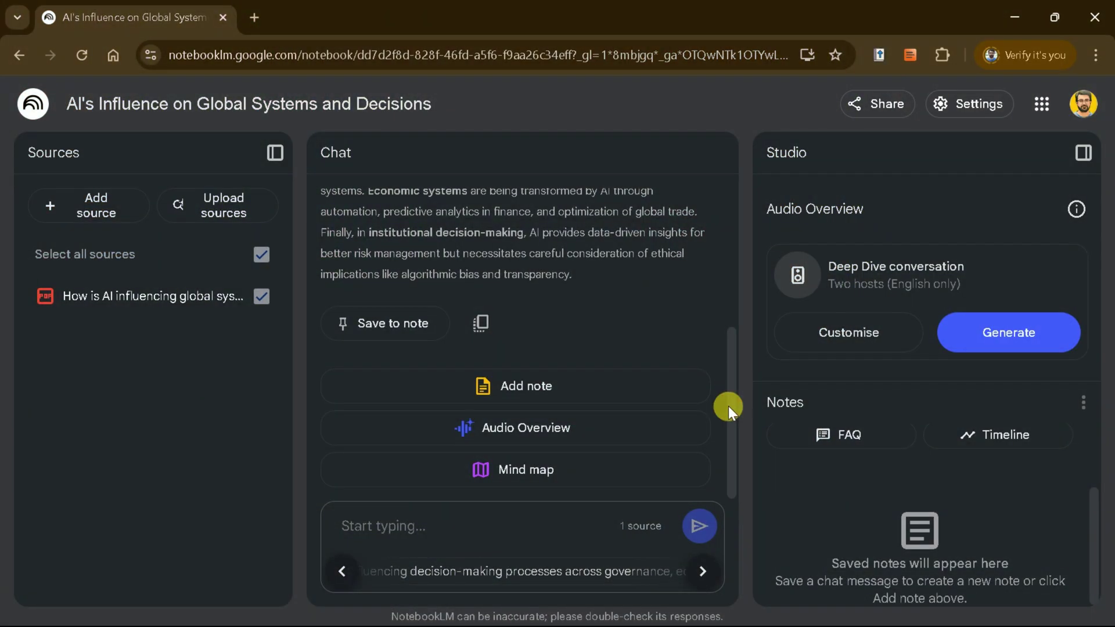
{"action": "left_click", "coordinate": [508, 474]}
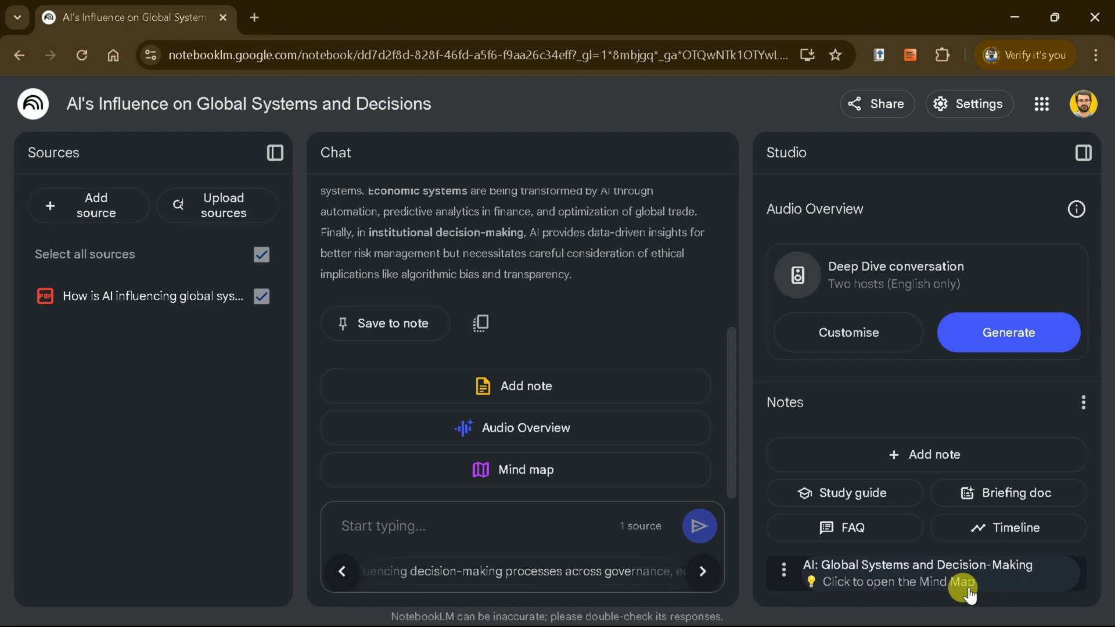
{"action": "left_click", "coordinate": [961, 571]}
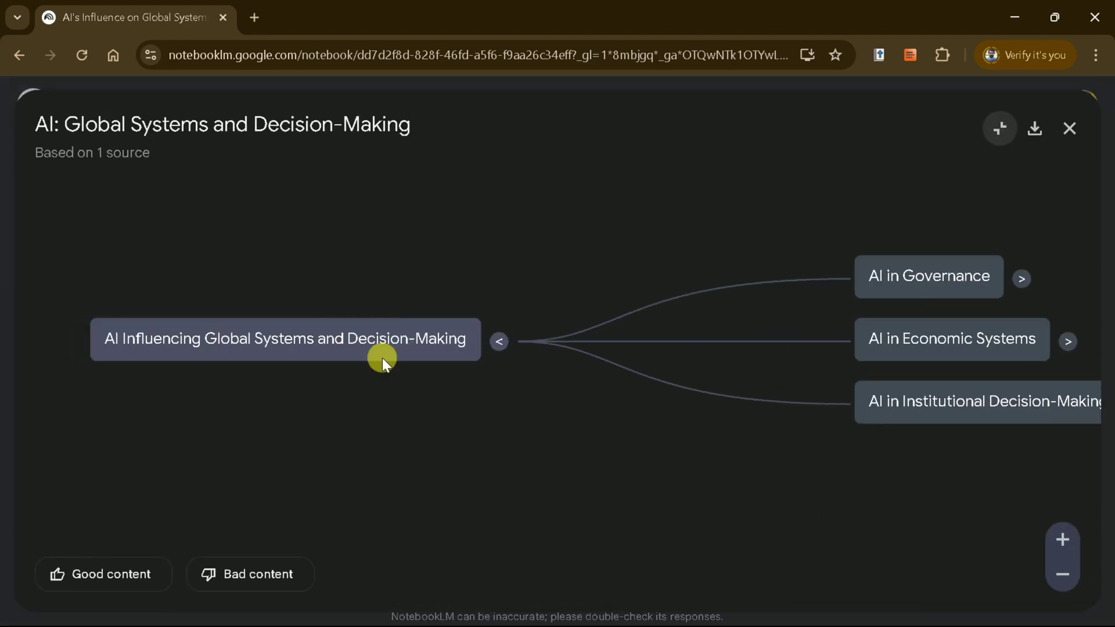
- Collapse and re-expand the root's three main branches, then expand AI in Governance
{"action": "left_click", "coordinate": [500, 343]}
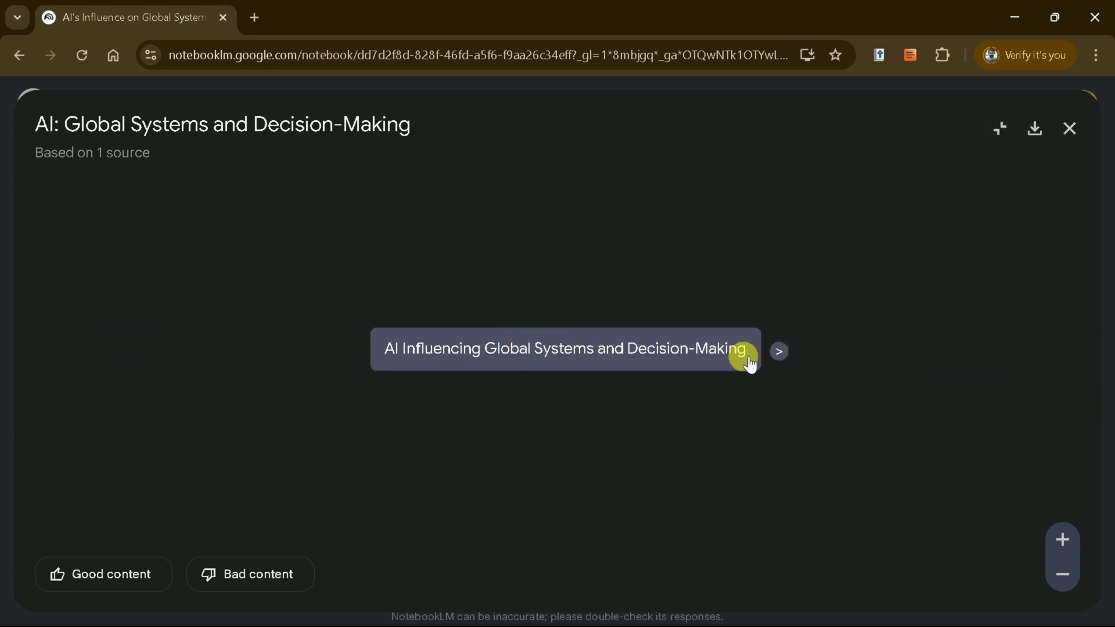
{"action": "left_click", "coordinate": [781, 351]}
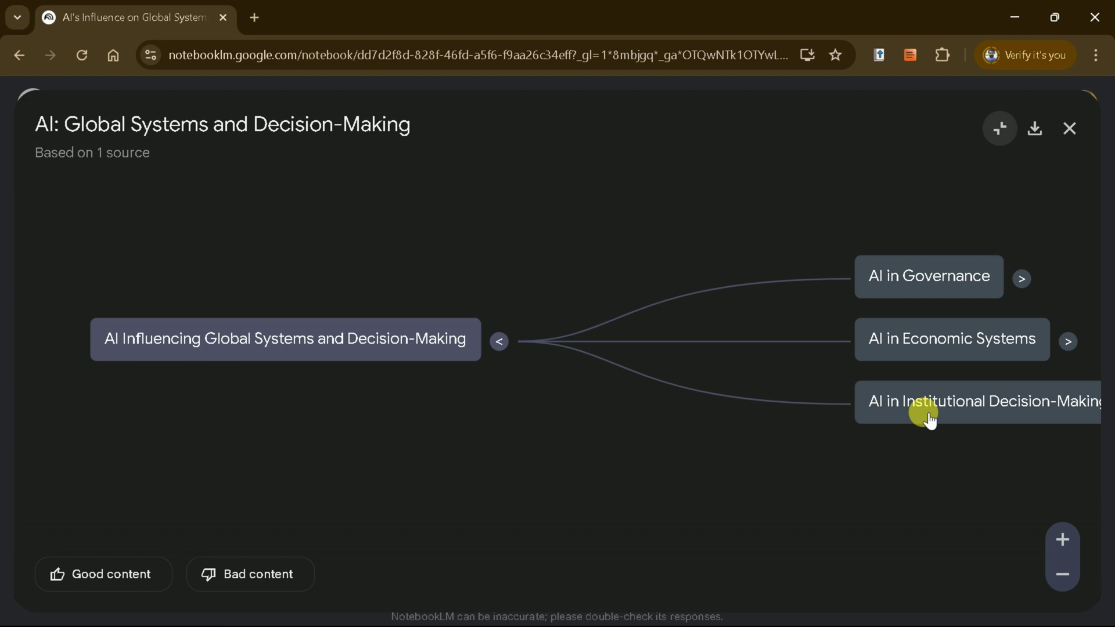
{"action": "left_click", "coordinate": [1023, 282]}
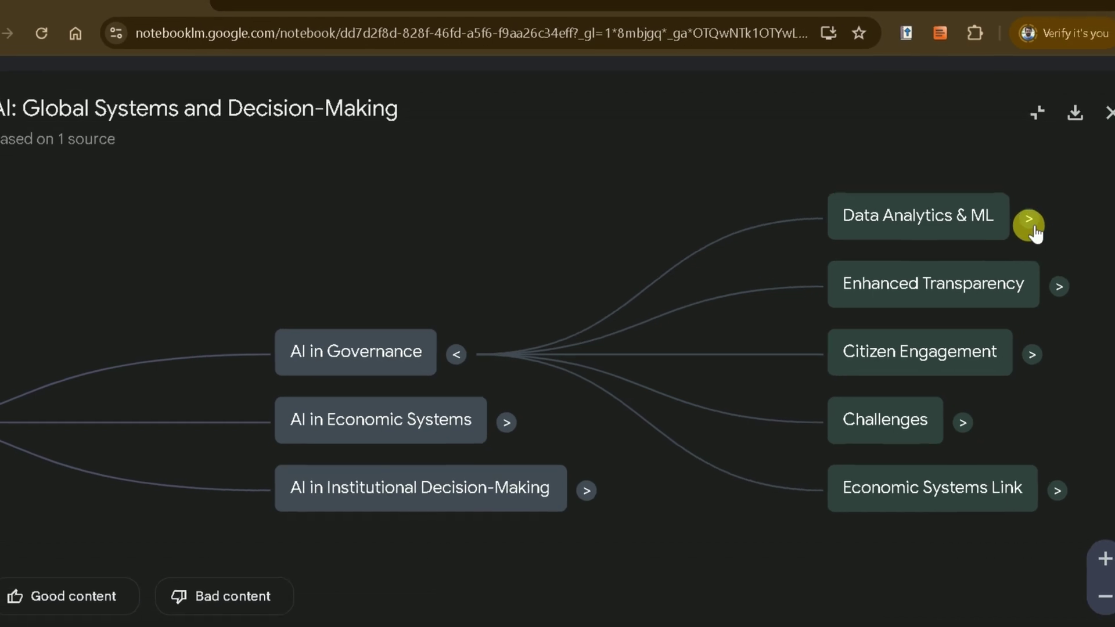
- Expand the Data Analytics & ML, Enhanced Transparency, Challenges and Economic Systems Link branches
{"action": "left_click", "coordinate": [1031, 226]}
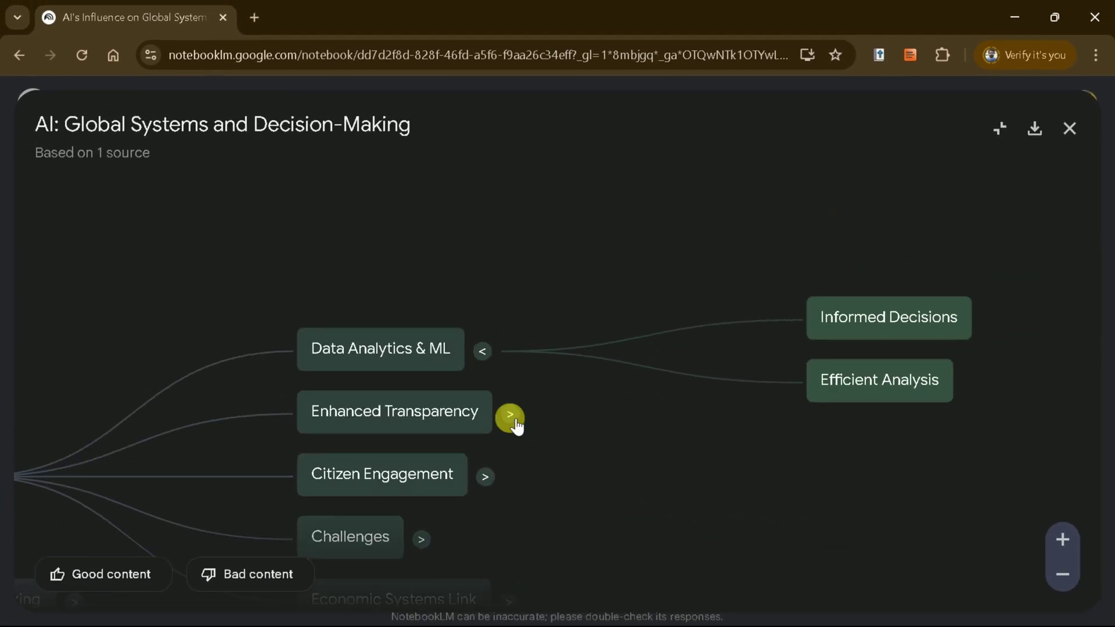
{"action": "left_click", "coordinate": [511, 418]}
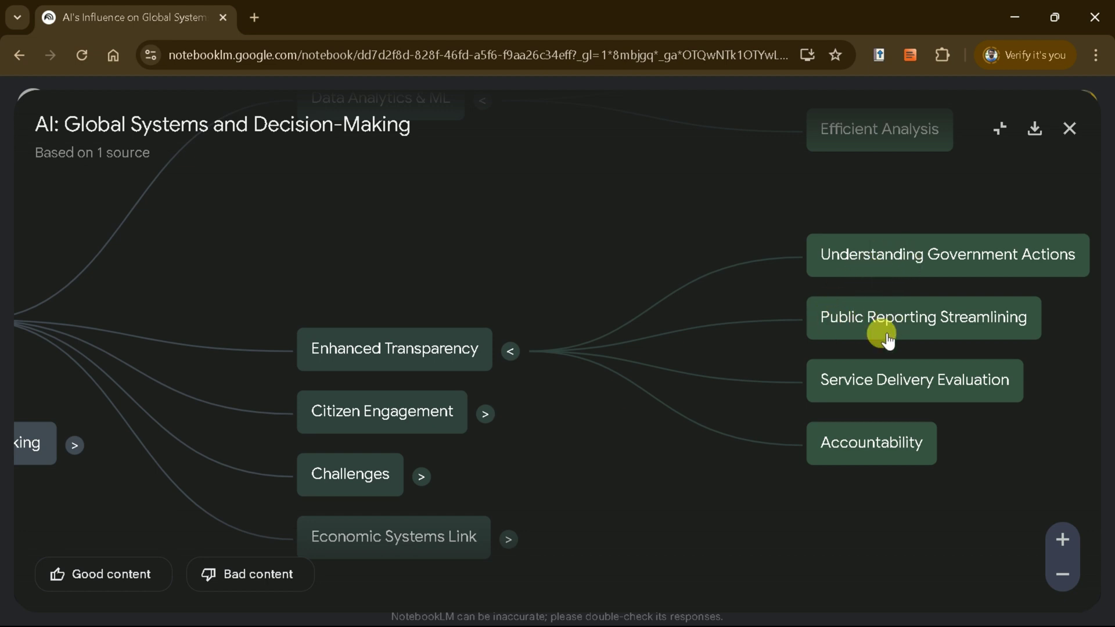
{"action": "left_click", "coordinate": [422, 477]}
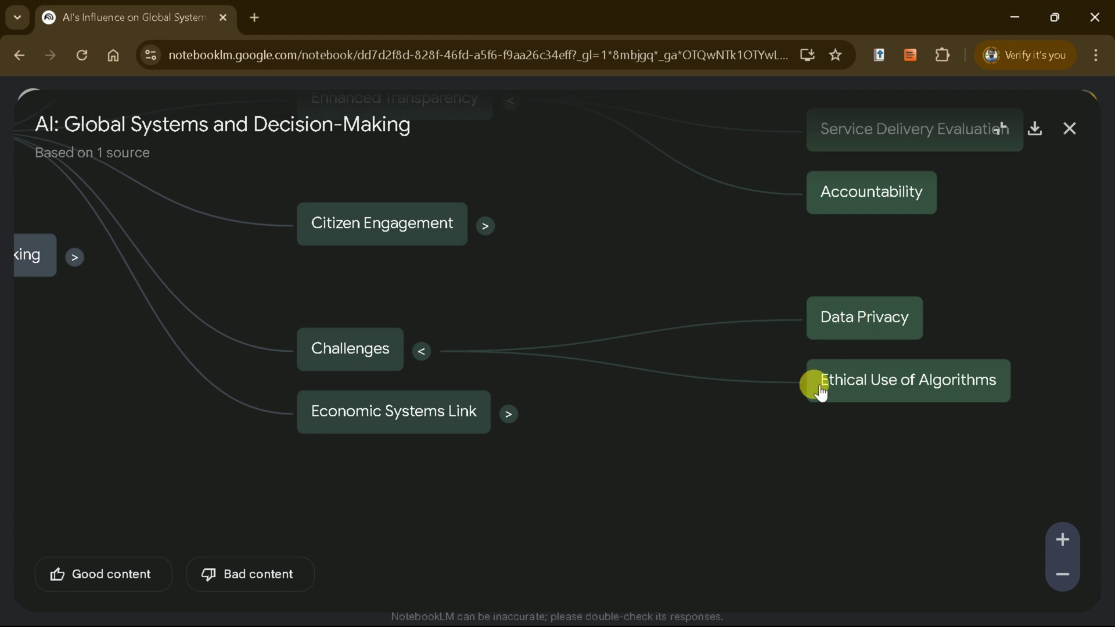
{"action": "left_click", "coordinate": [513, 413]}
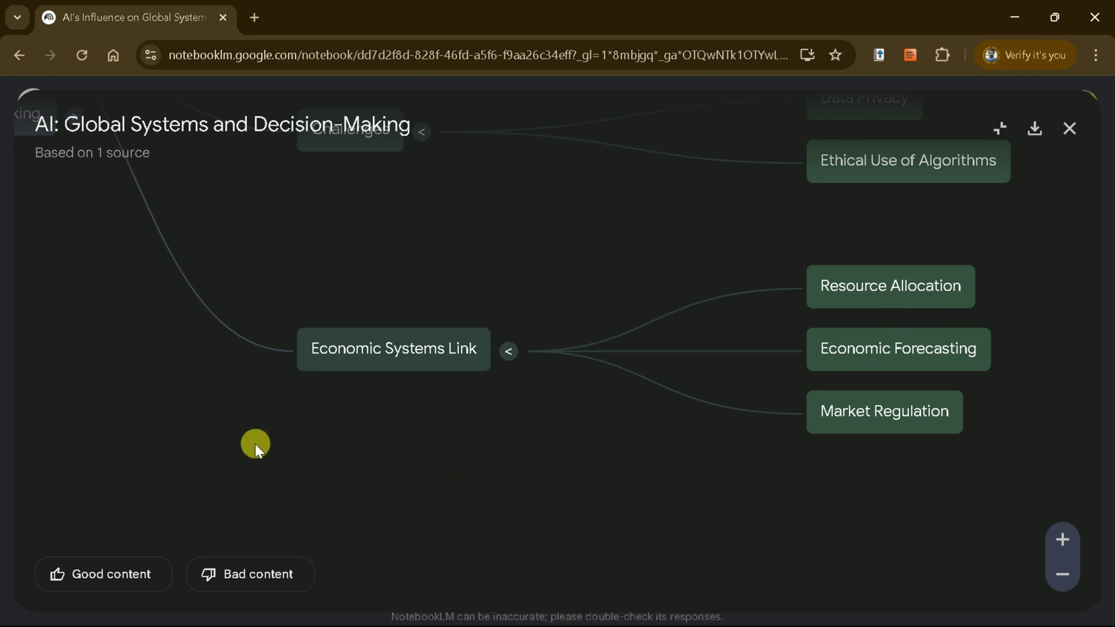
{"action": "left_click_drag", "start_coordinate": [256, 443], "coordinate": [641, 549]}
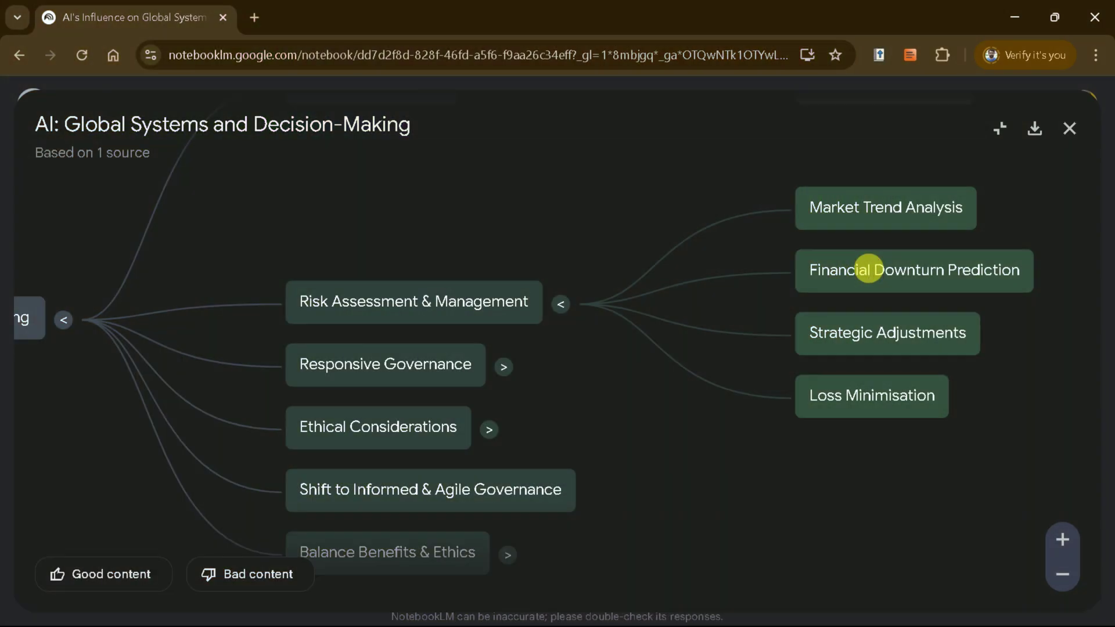
- Ask the chat about Financial Downturn Prediction and view the cited source passage
{"action": "left_click", "coordinate": [869, 270]}
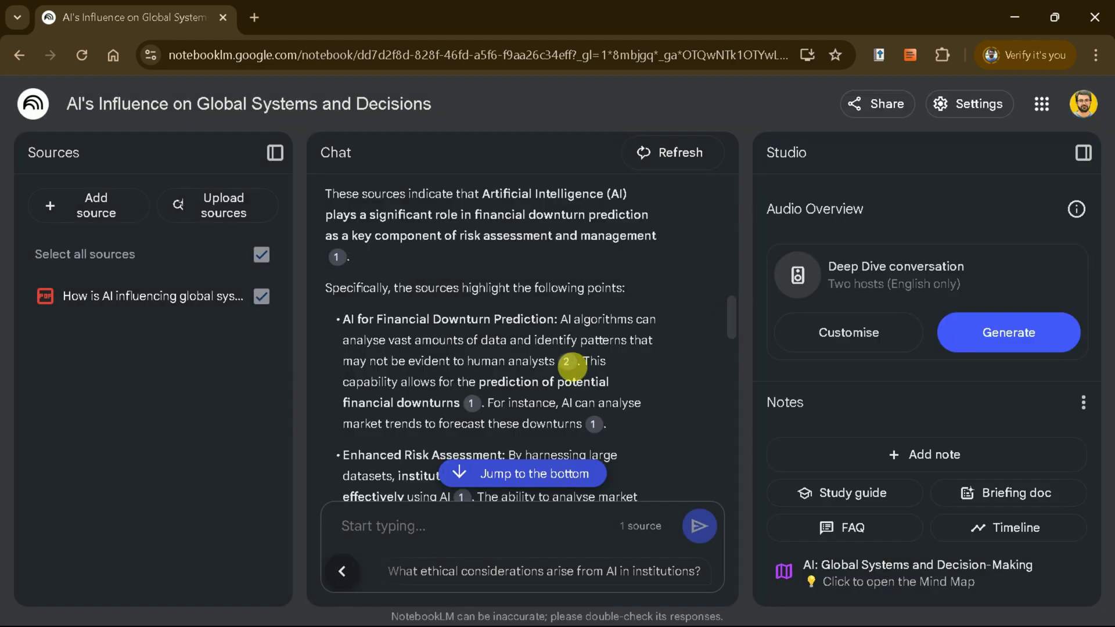
{"action": "left_click", "coordinate": [569, 365]}
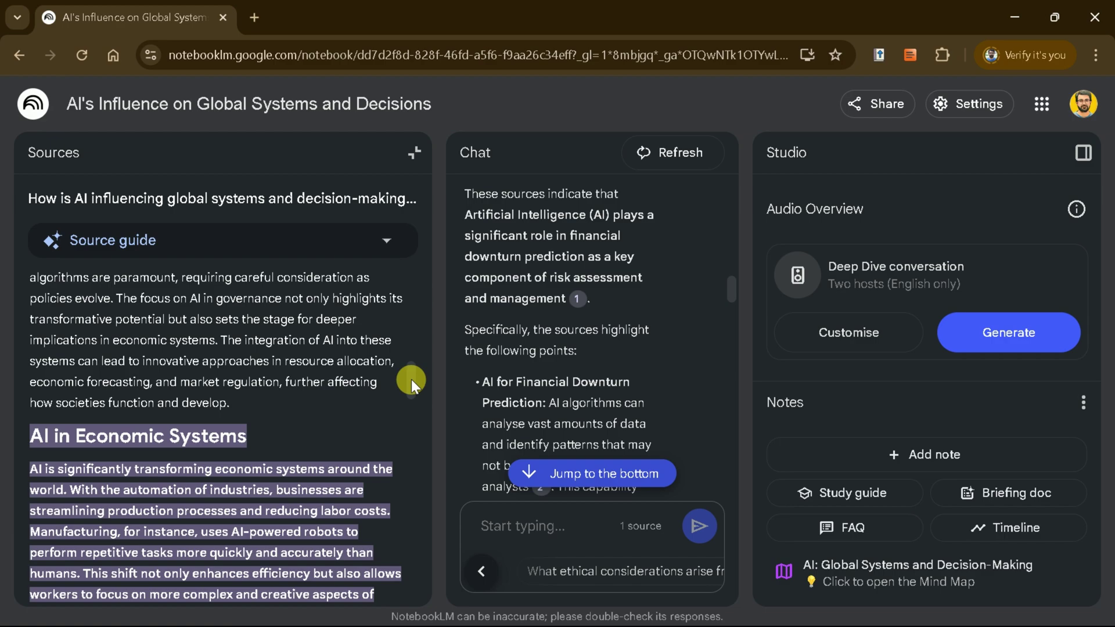
{"action": "left_click_drag", "start_coordinate": [413, 379], "coordinate": [412, 416]}
- Download the mind map as NotebookLM Mind Map (2).png and pan across its branches in Photos
{"action": "left_click", "coordinate": [917, 570]}
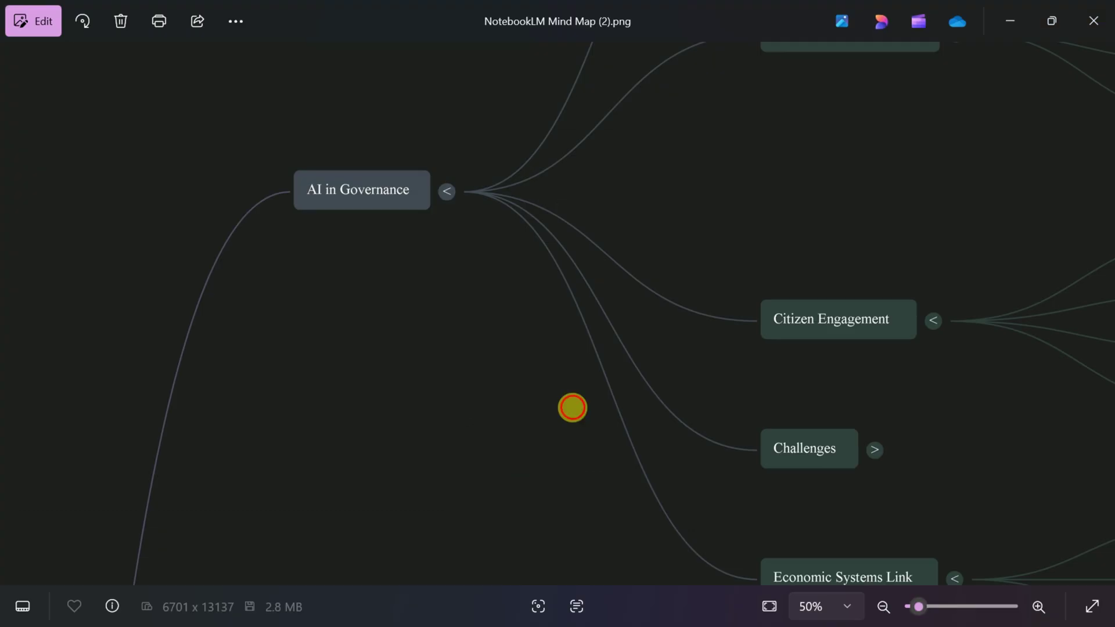
{"action": "left_click_drag", "start_coordinate": [570, 406], "coordinate": [483, 523]}
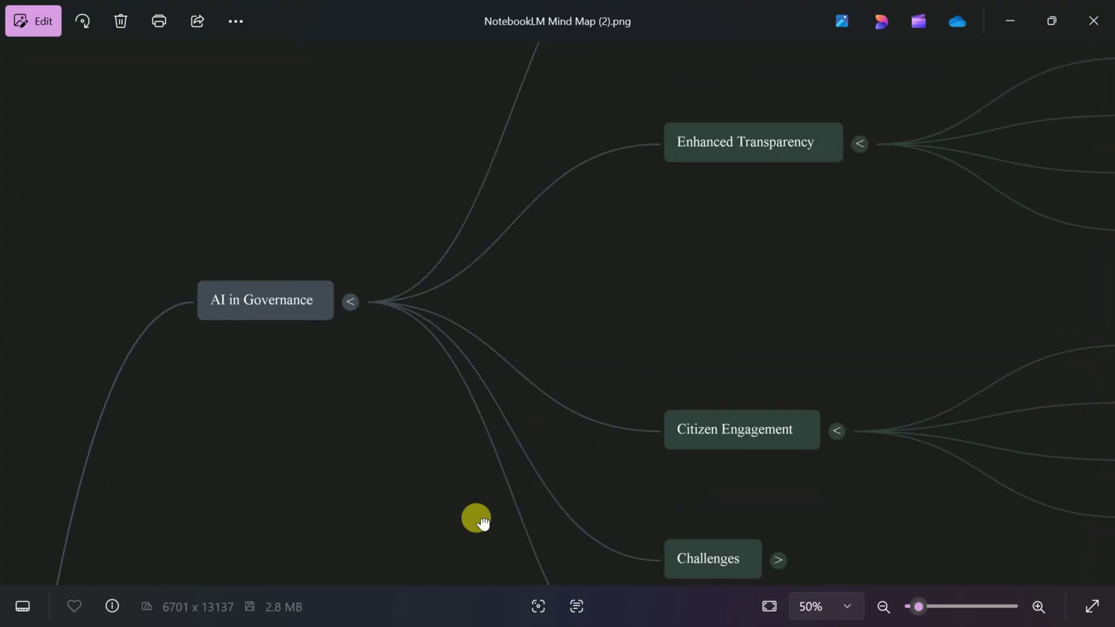
{"action": "left_click_drag", "start_coordinate": [827, 248], "coordinate": [462, 362]}
{"action": "scroll", "coordinate": [826, 268], "scroll_direction": "up", "scroll_amount": 2}
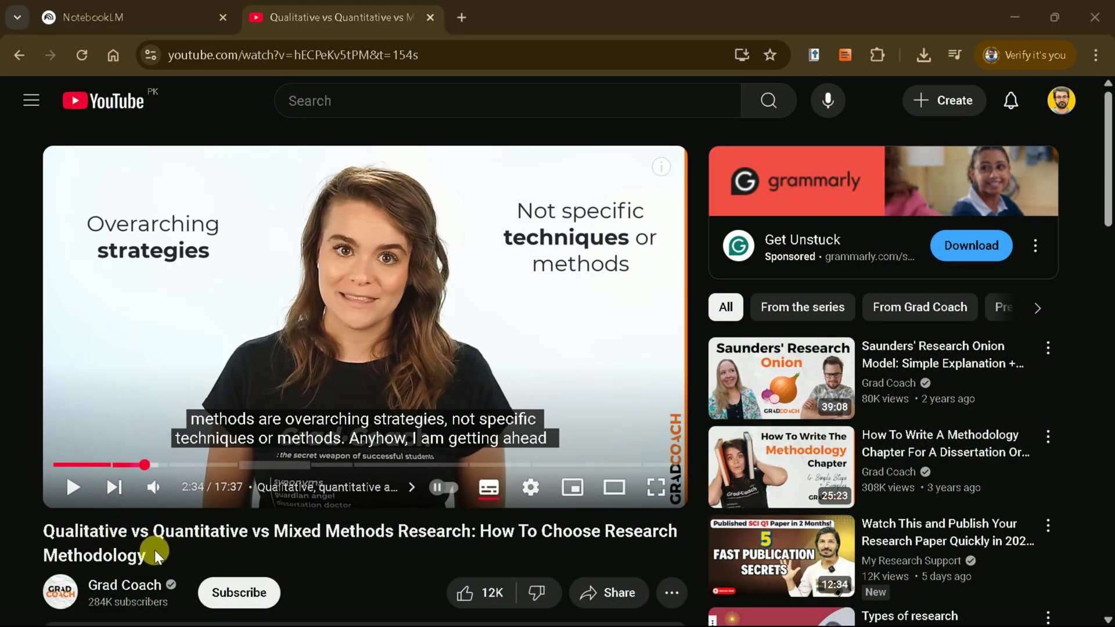
- Copy the research methods video's URL from the address bar and close the YouTube tab
{"action": "left_click_drag", "start_coordinate": [148, 556], "coordinate": [83, 552]}
{"action": "left_click", "coordinate": [74, 552]}
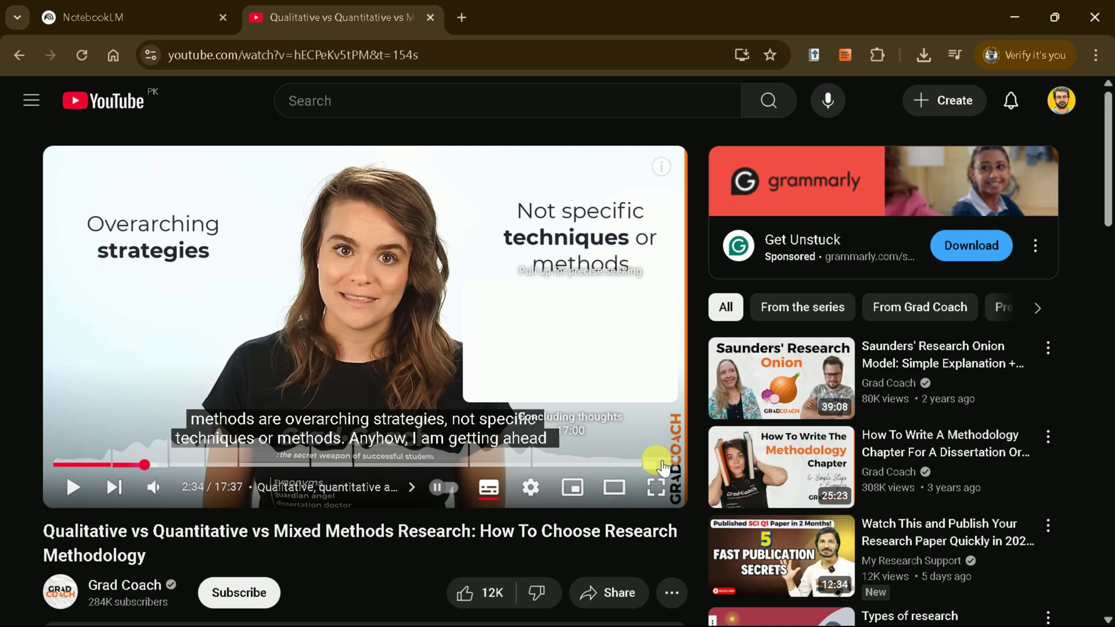
{"action": "left_click", "coordinate": [400, 65]}
{"action": "right_click", "coordinate": [405, 66]}
{"action": "left_click", "coordinate": [450, 180]}
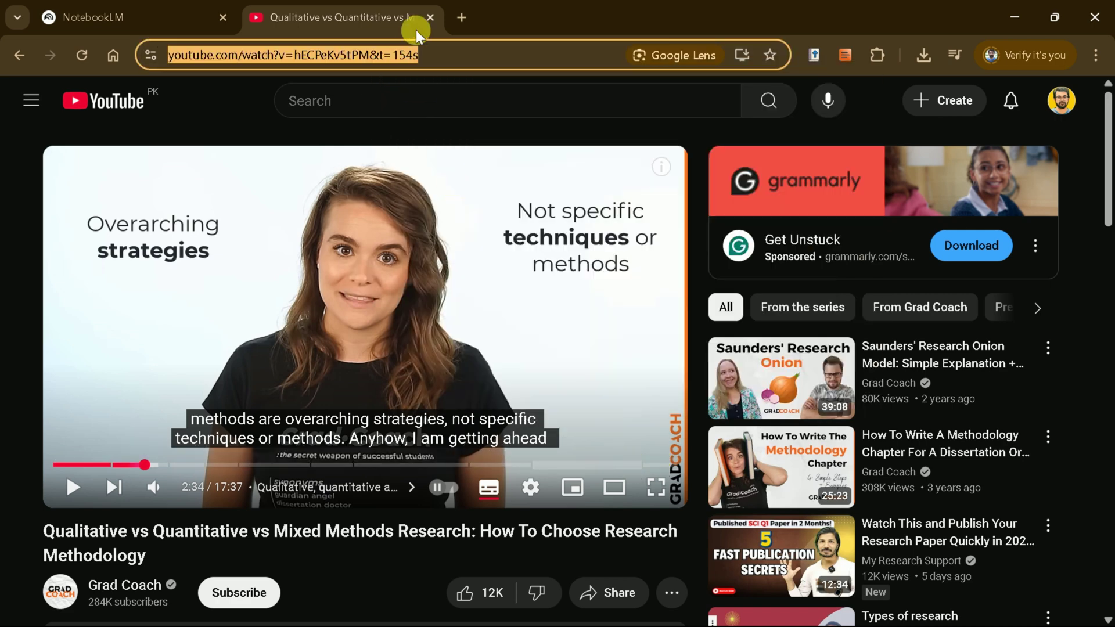
{"action": "left_click", "coordinate": [430, 18]}
- Create a new notebook with the pasted YouTube link as its source and generate a mind map
{"action": "left_click", "coordinate": [211, 344]}
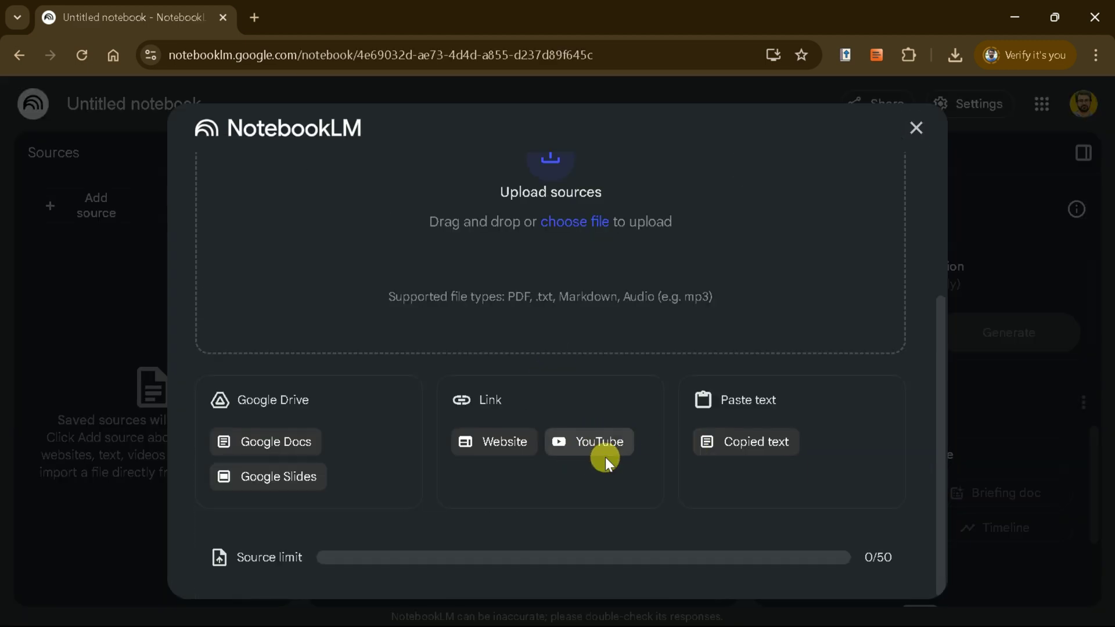
{"action": "left_click", "coordinate": [589, 447]}
{"action": "right_click", "coordinate": [389, 287]}
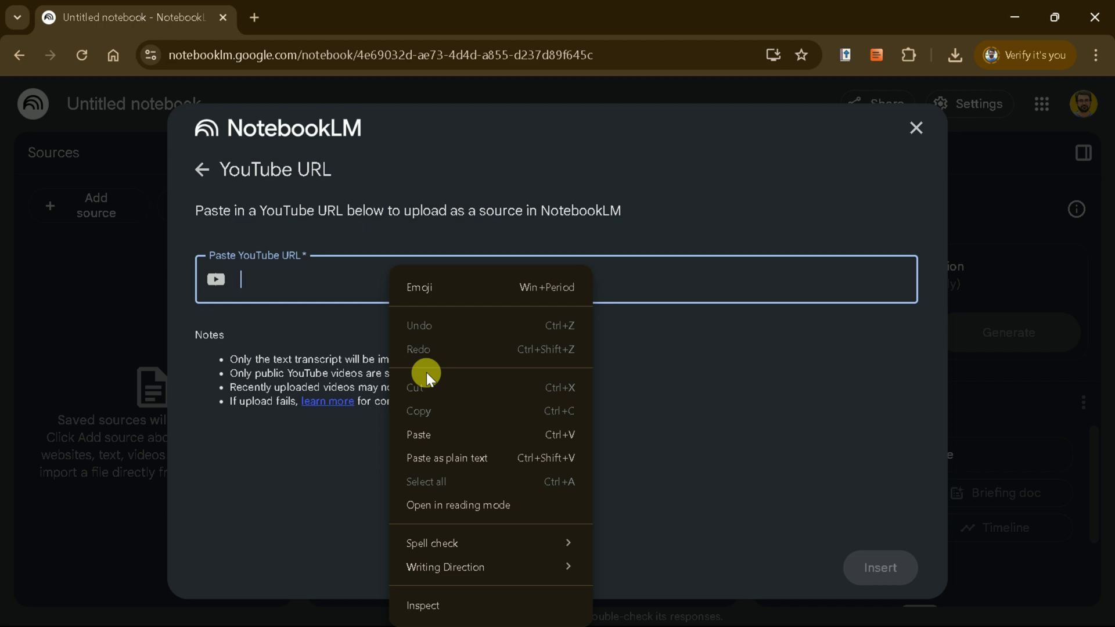
{"action": "left_click", "coordinate": [425, 431]}
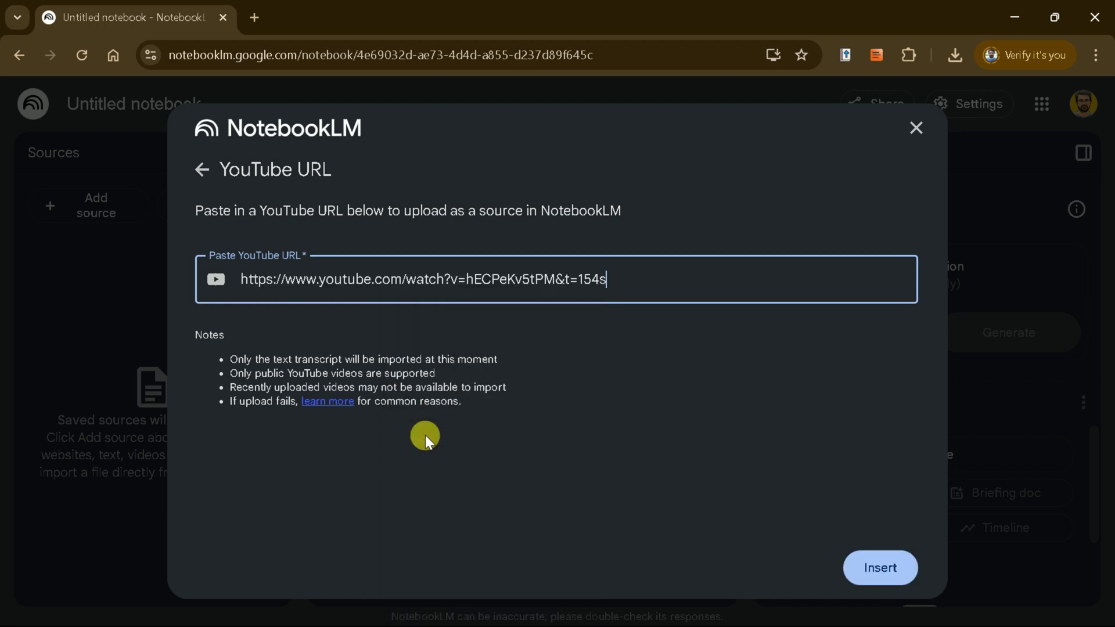
{"action": "left_click", "coordinate": [875, 568]}
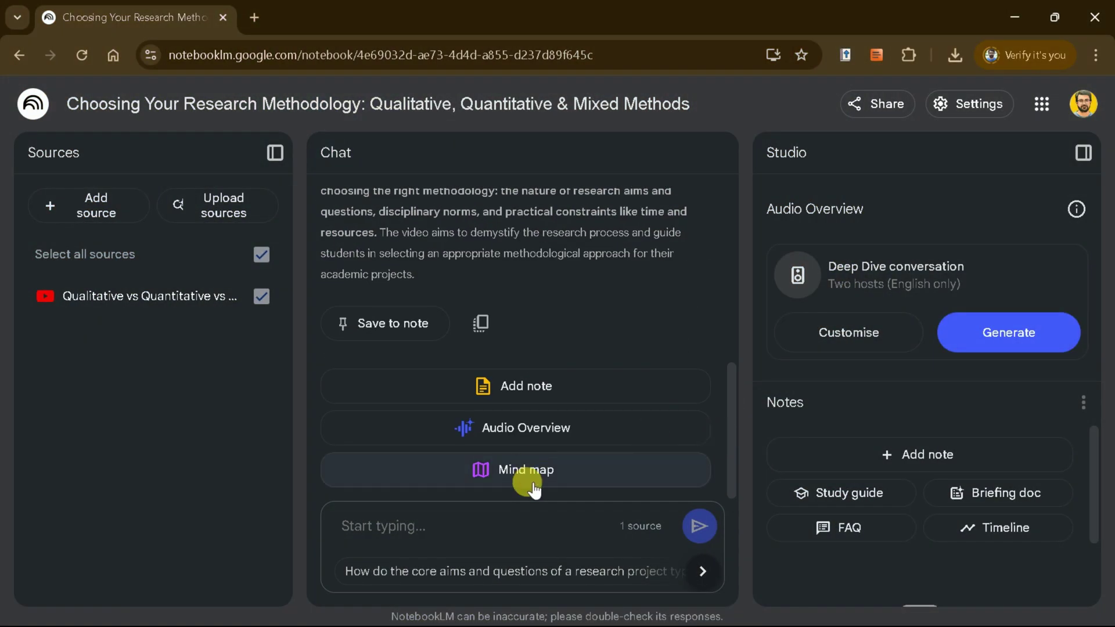
{"action": "left_click", "coordinate": [525, 472]}
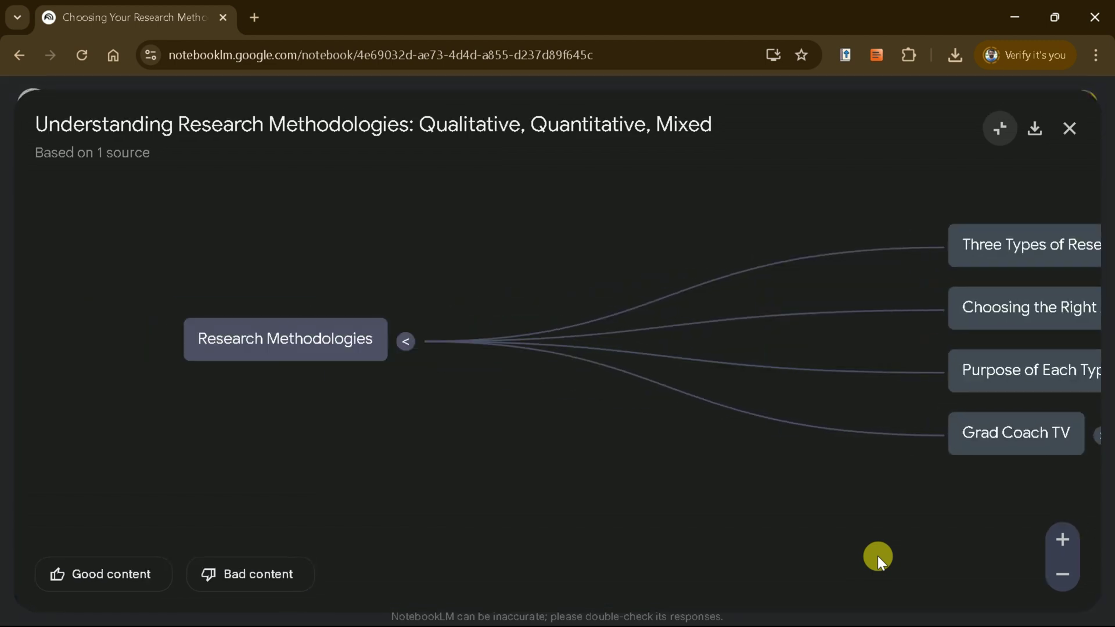
- Re-expand the Research Methodologies branches and open Three Types of Research
{"action": "left_click", "coordinate": [410, 342]}
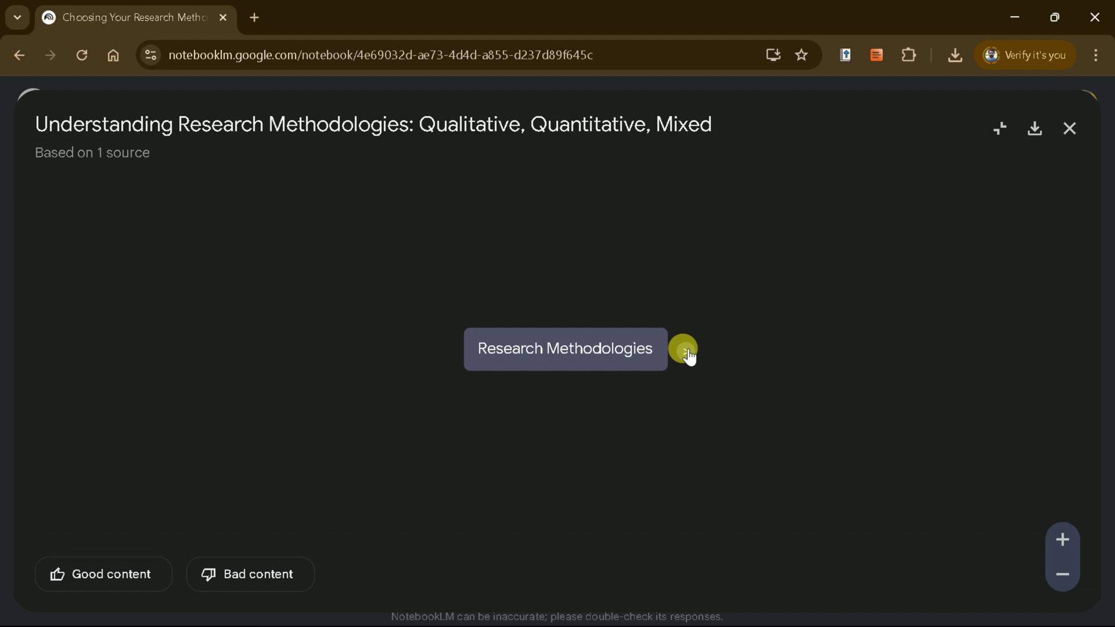
{"action": "left_click", "coordinate": [692, 350]}
{"action": "left_click_drag", "start_coordinate": [866, 482], "coordinate": [245, 452]}
{"action": "left_click", "coordinate": [719, 229]}
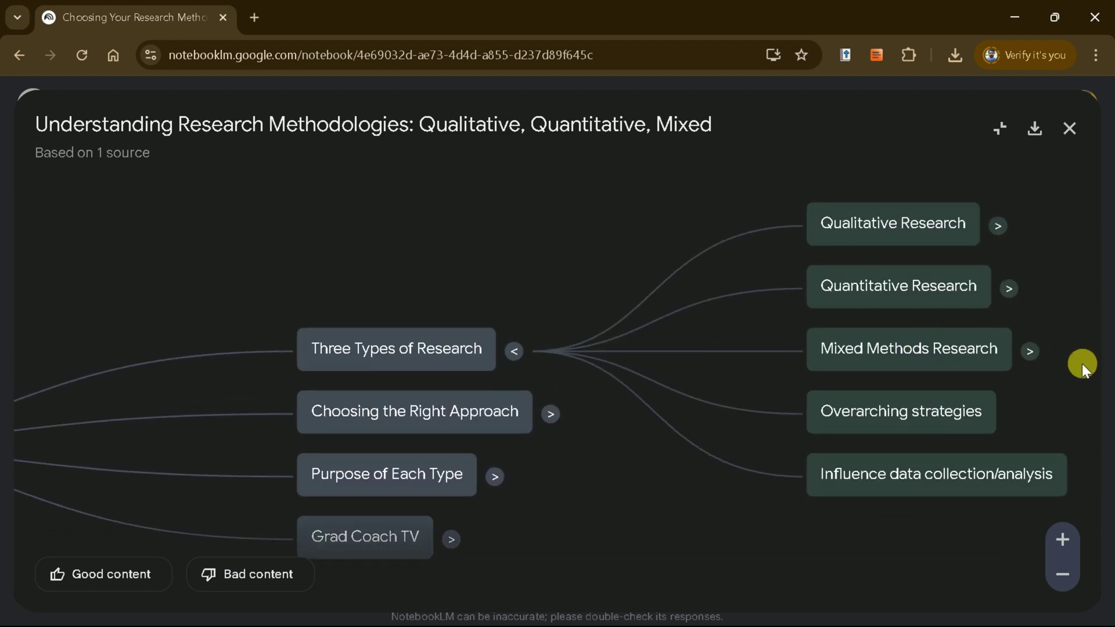
{"action": "left_click_drag", "start_coordinate": [1085, 364], "coordinate": [832, 383]}
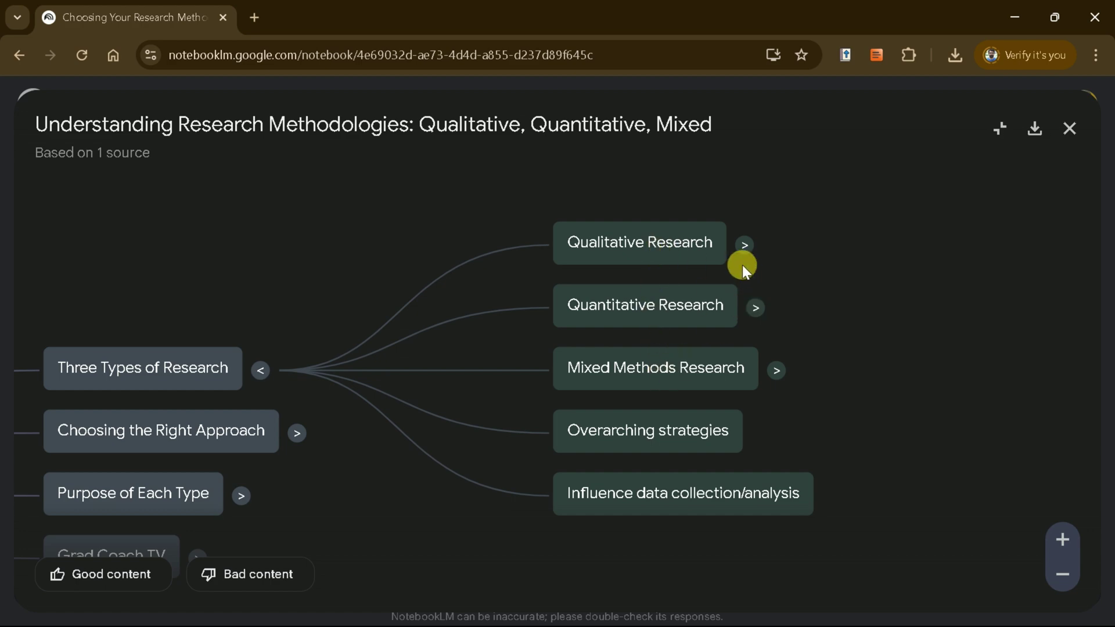
- Expand Qualitative, Quantitative and Mixed Methods Research, then ask the chat about 'Not numbers-based'
{"action": "left_click", "coordinate": [744, 246]}
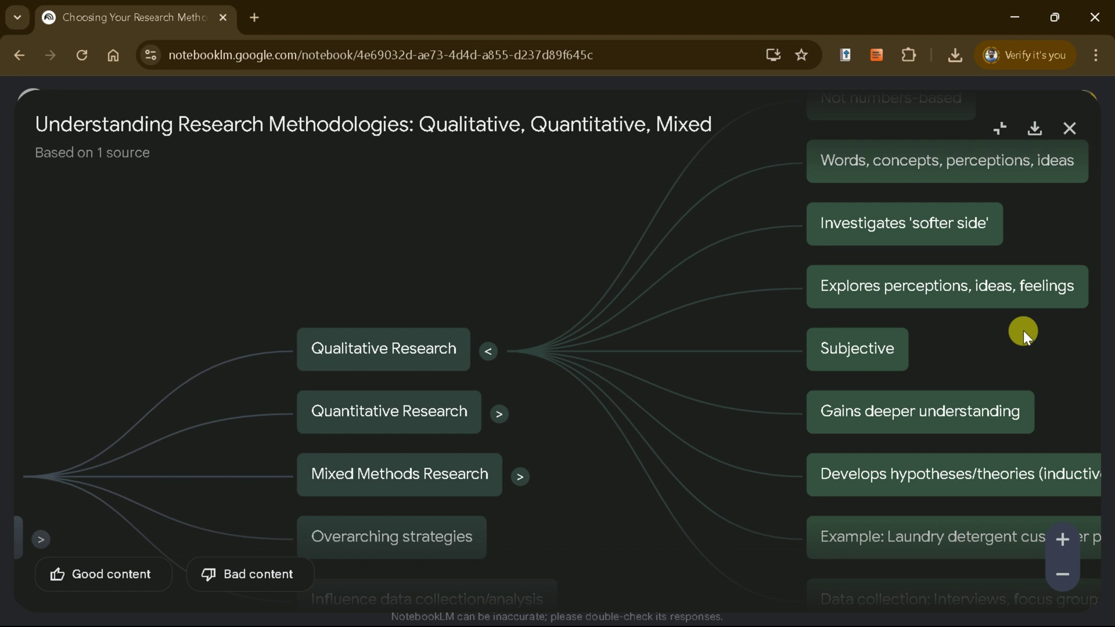
{"action": "left_click_drag", "start_coordinate": [754, 464], "coordinate": [751, 436]}
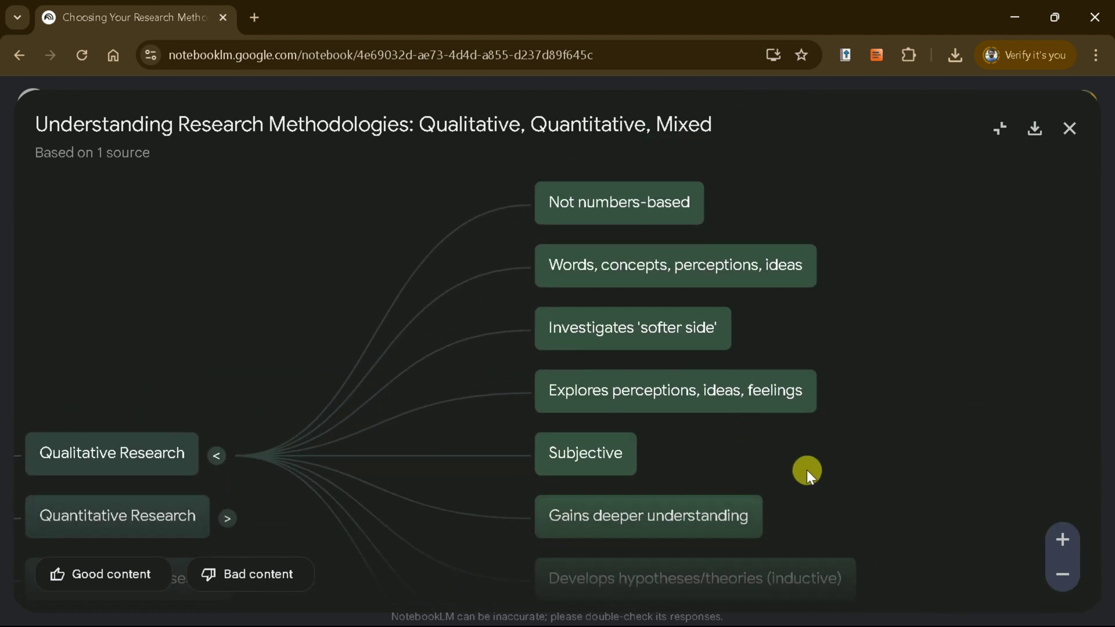
{"action": "scroll", "coordinate": [807, 418], "scroll_direction": "down", "scroll_amount": 3}
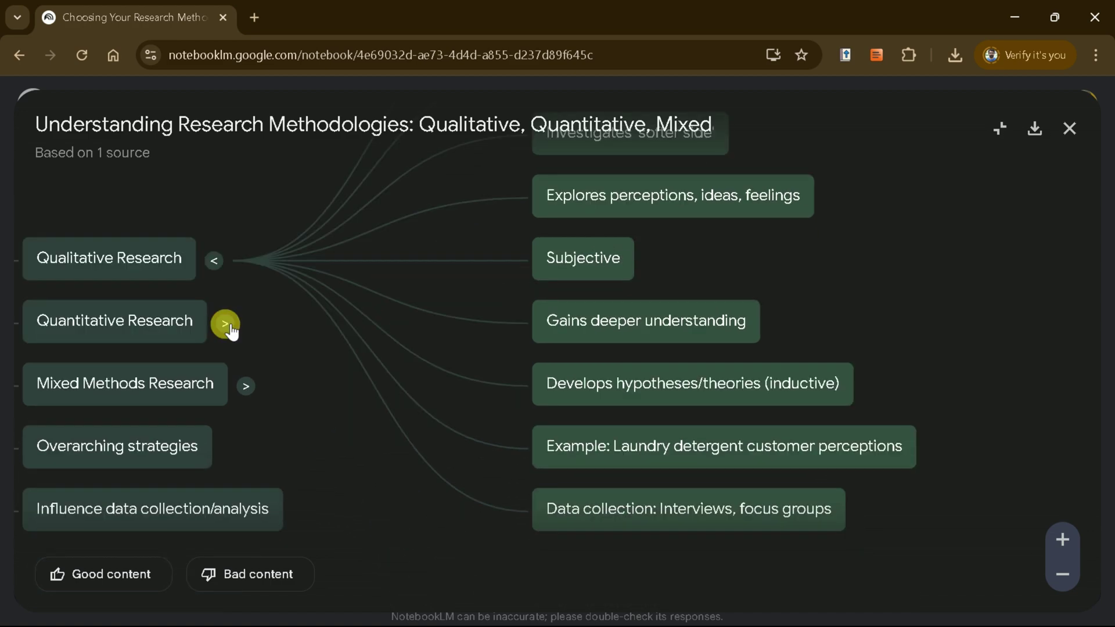
{"action": "left_click", "coordinate": [227, 323]}
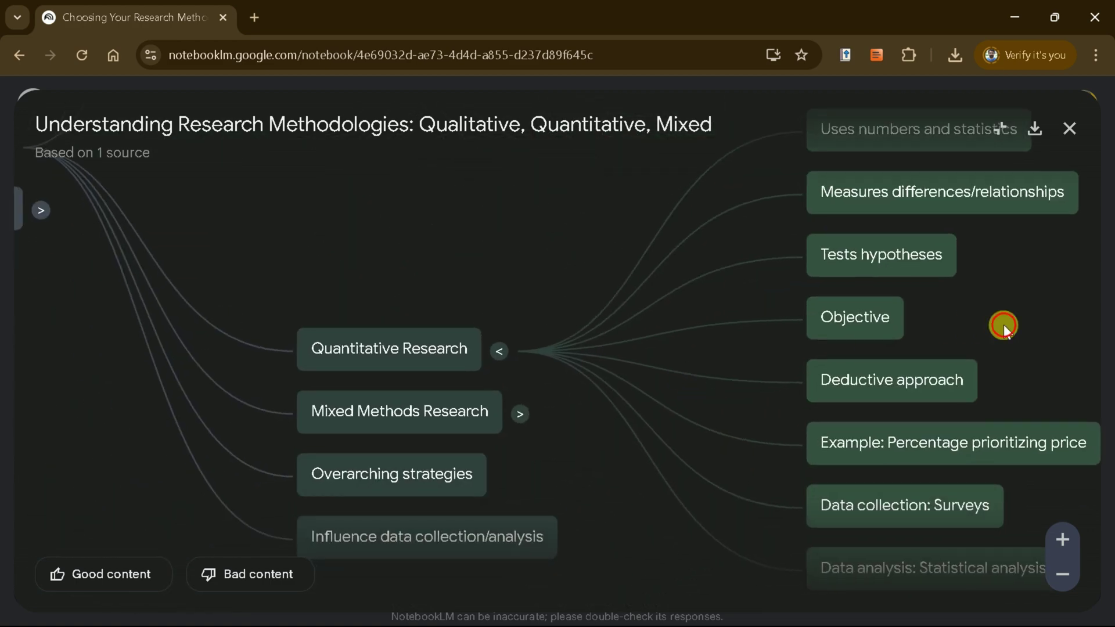
{"action": "mouse_move", "coordinate": [961, 331]}
{"action": "left_mouse_down"}
{"action": "mouse_move", "coordinate": [810, 341]}
{"action": "mouse_move", "coordinate": [754, 390]}
{"action": "mouse_move", "coordinate": [748, 356]}
{"action": "left_mouse_up"}
{"action": "left_click_drag", "start_coordinate": [777, 413], "coordinate": [772, 328]}
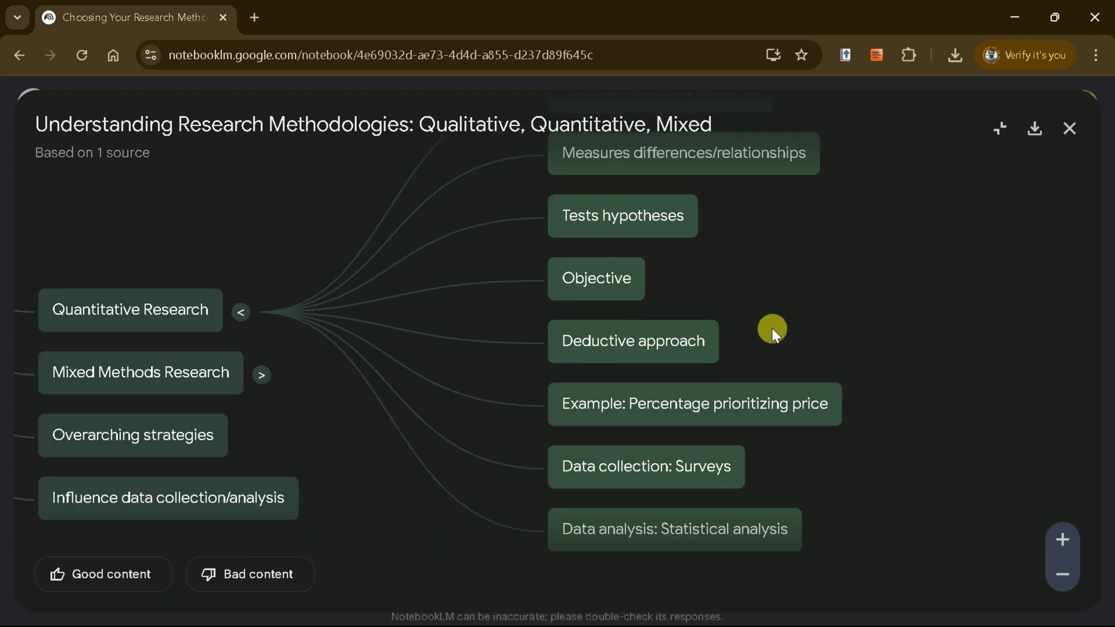
{"action": "left_click_drag", "start_coordinate": [824, 457], "coordinate": [823, 448]}
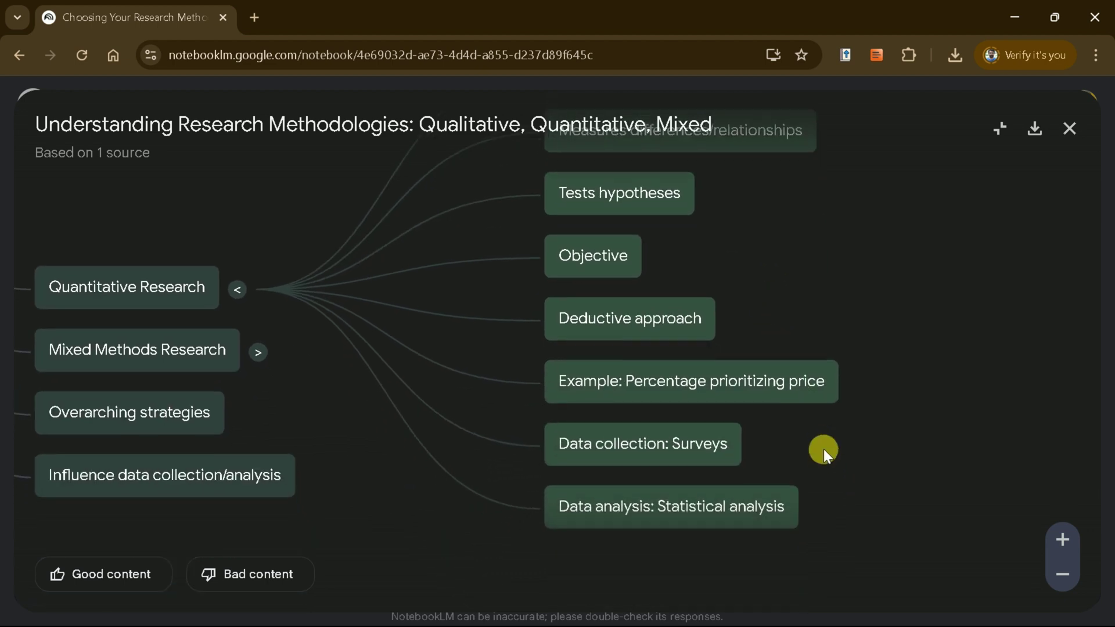
{"action": "left_click", "coordinate": [261, 353]}
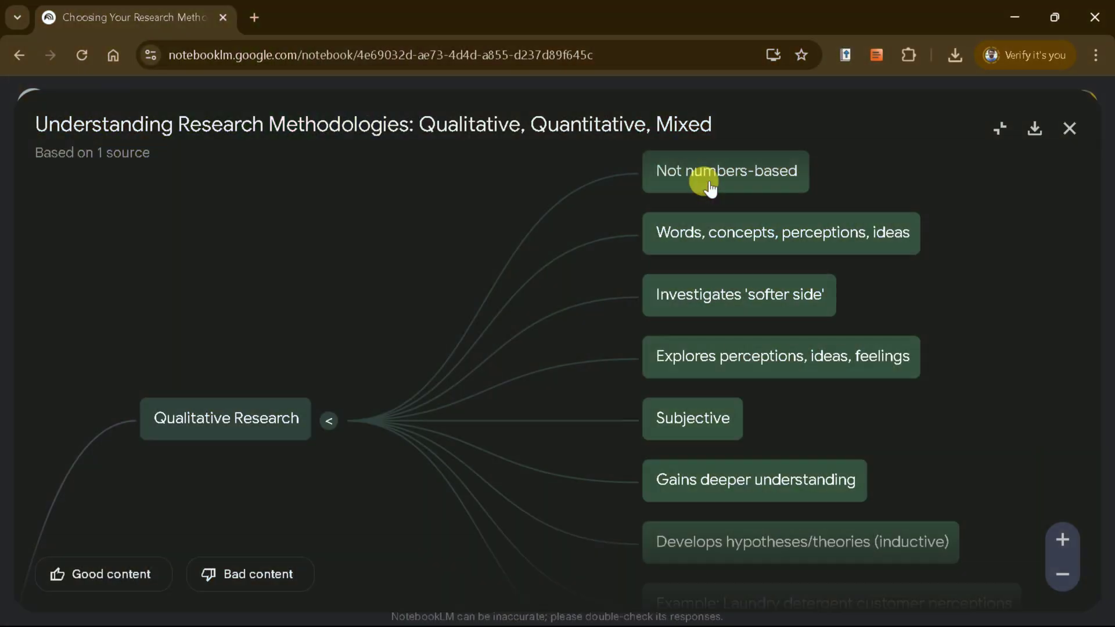
{"action": "left_click", "coordinate": [703, 177]}
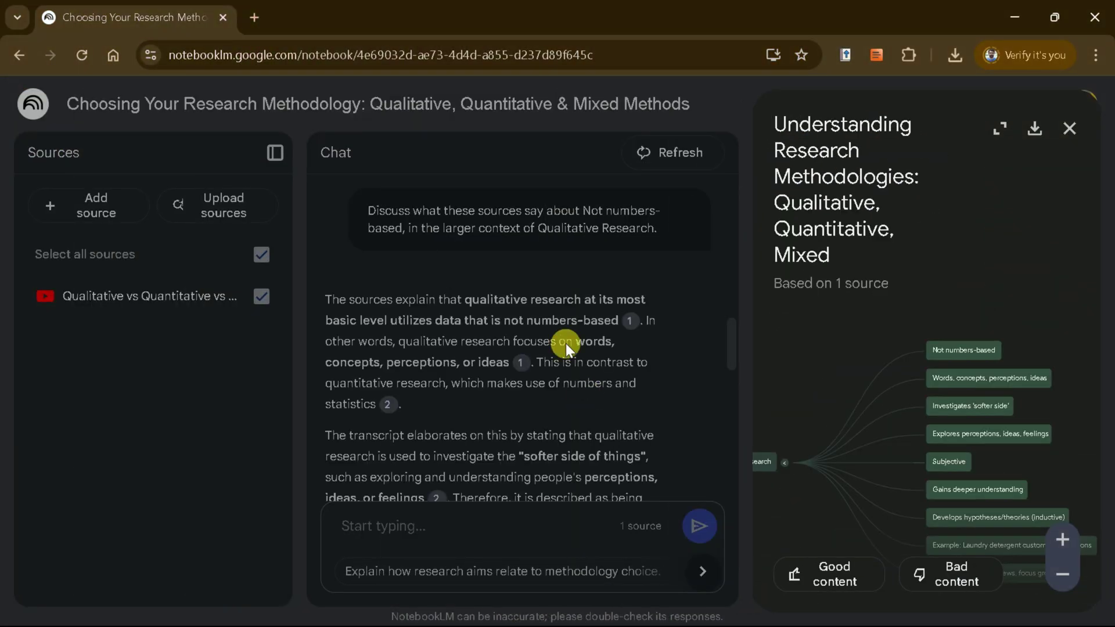